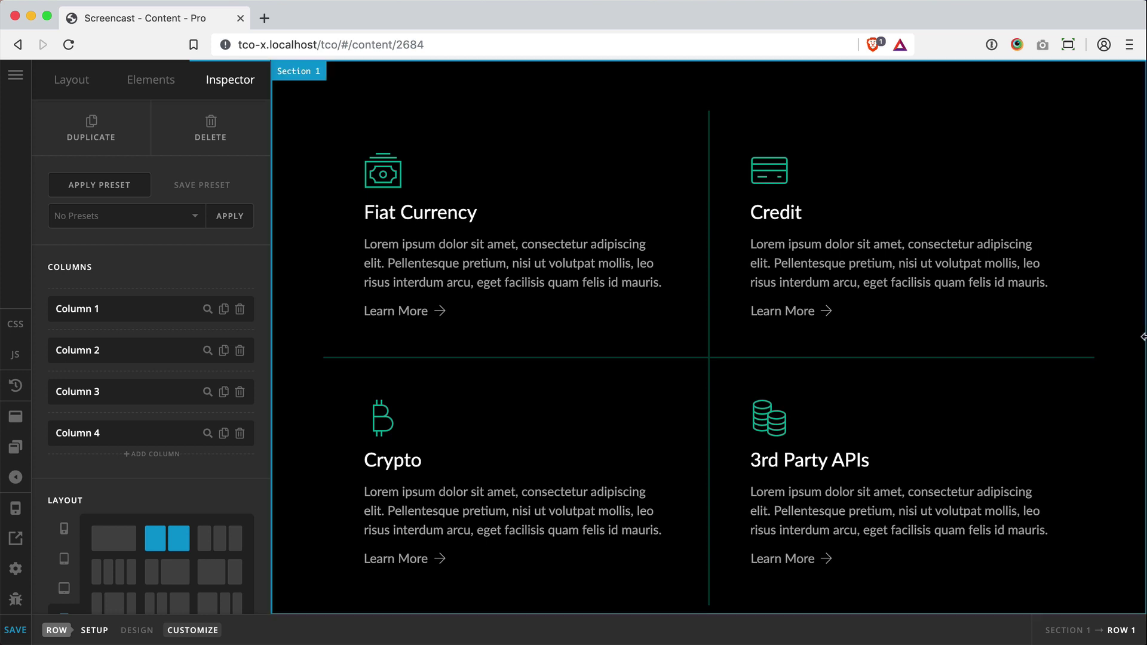
Preview the grid at narrow and wider widths to check that it collapses to one column.
drag(1139, 336, 1000, 332)
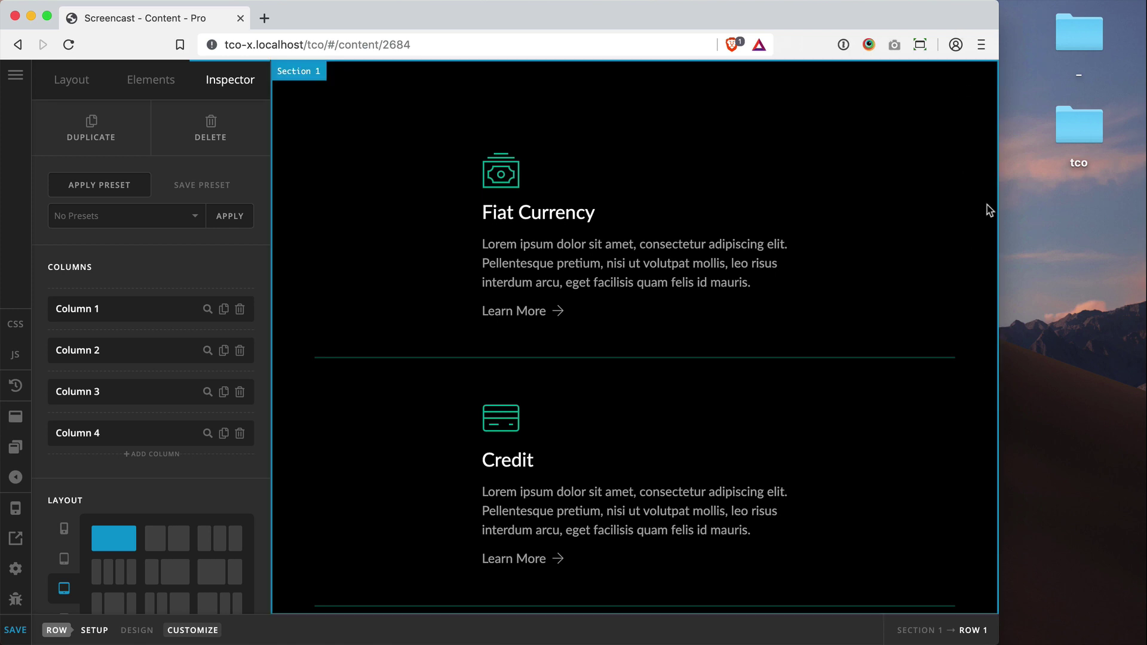
drag(999, 208, 1143, 207)
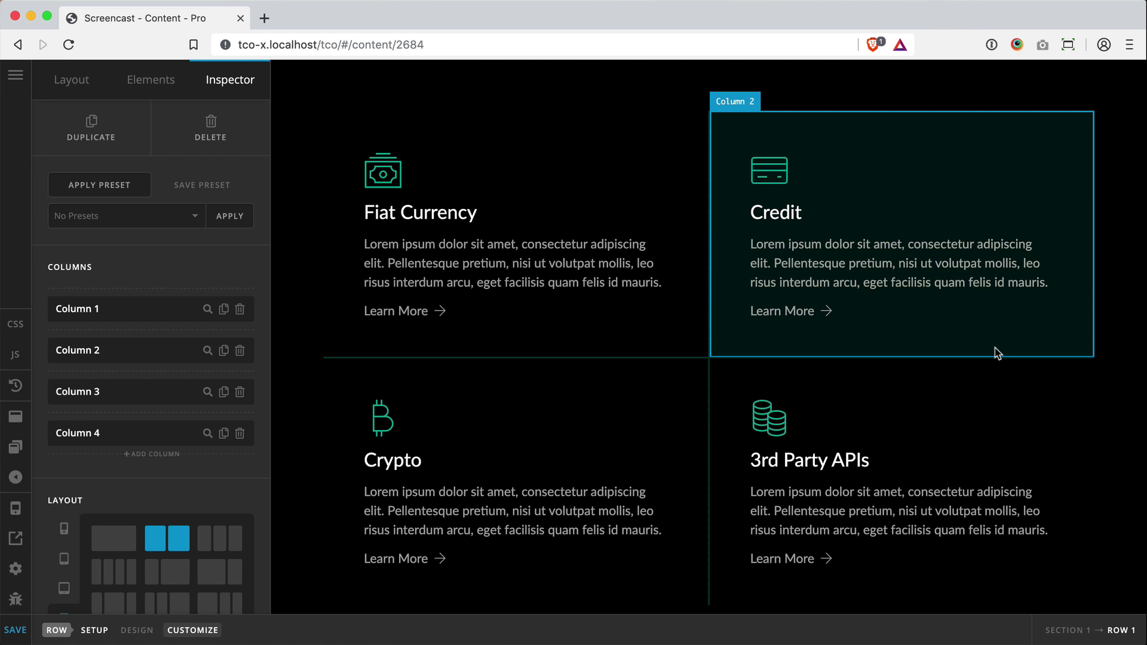
drag(1143, 348, 1144, 318)
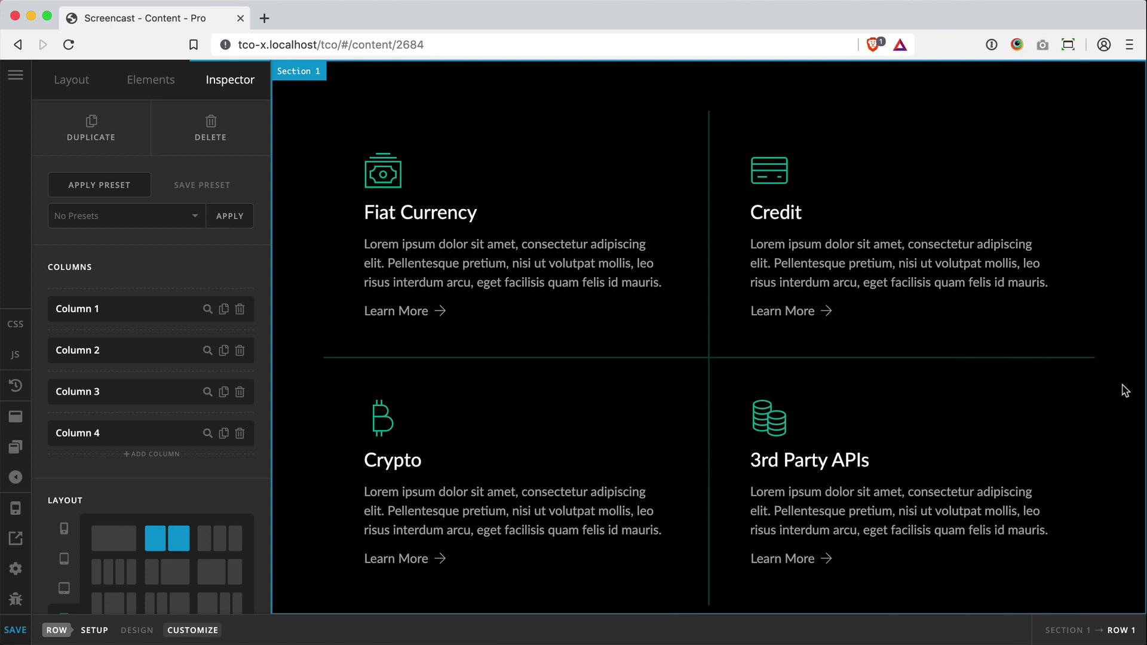
Select Row 1 through the section and the Fiat Currency column to view its 2 px gaps.
click(1121, 270)
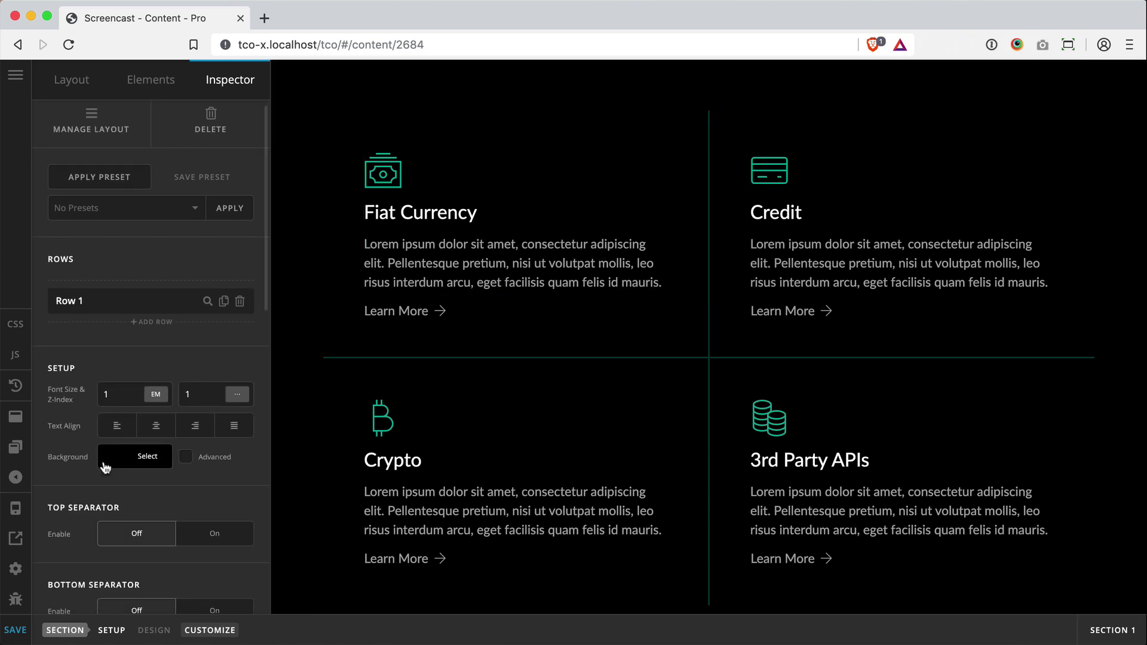
click(345, 248)
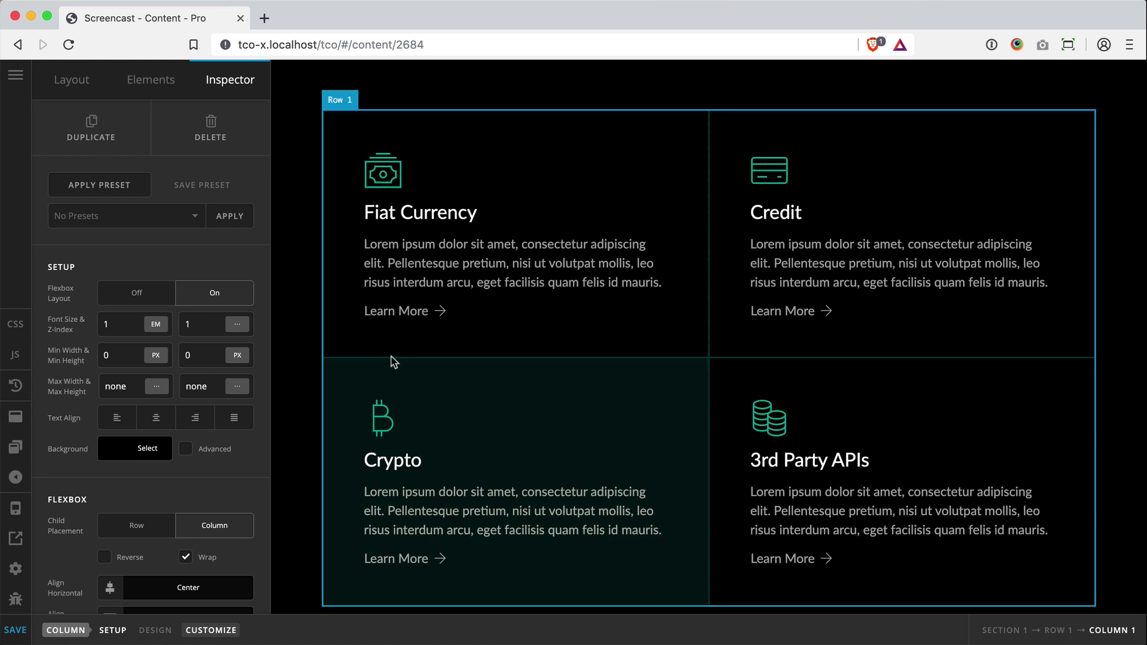
click(392, 358)
scroll(141, 429, down, 6)
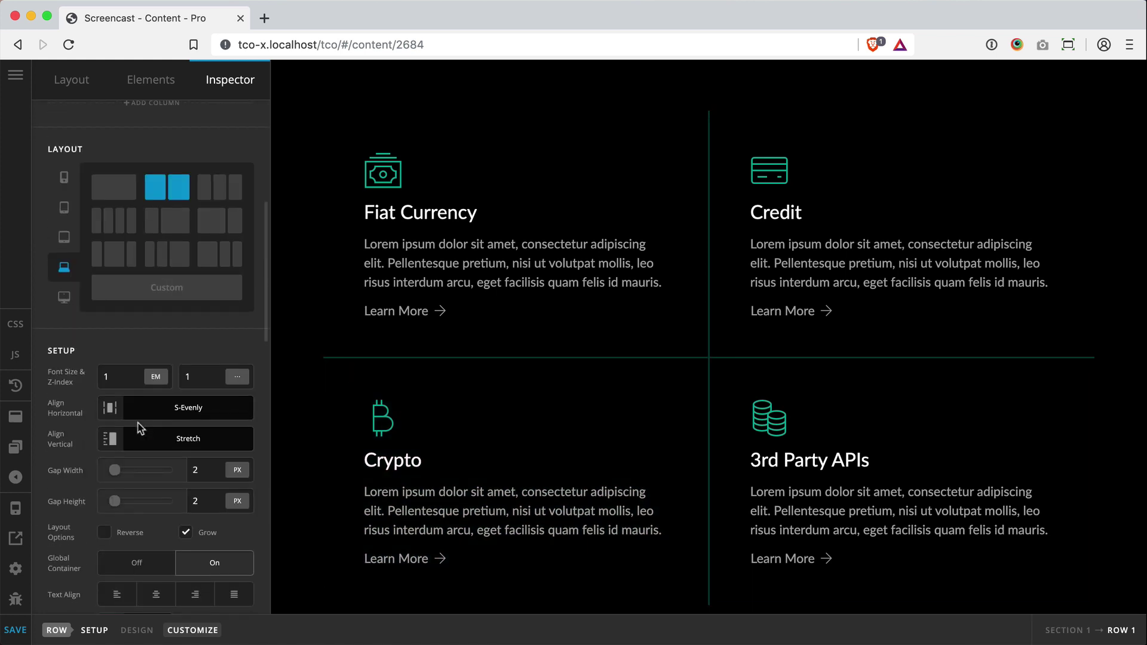
scroll(141, 429, down, 4)
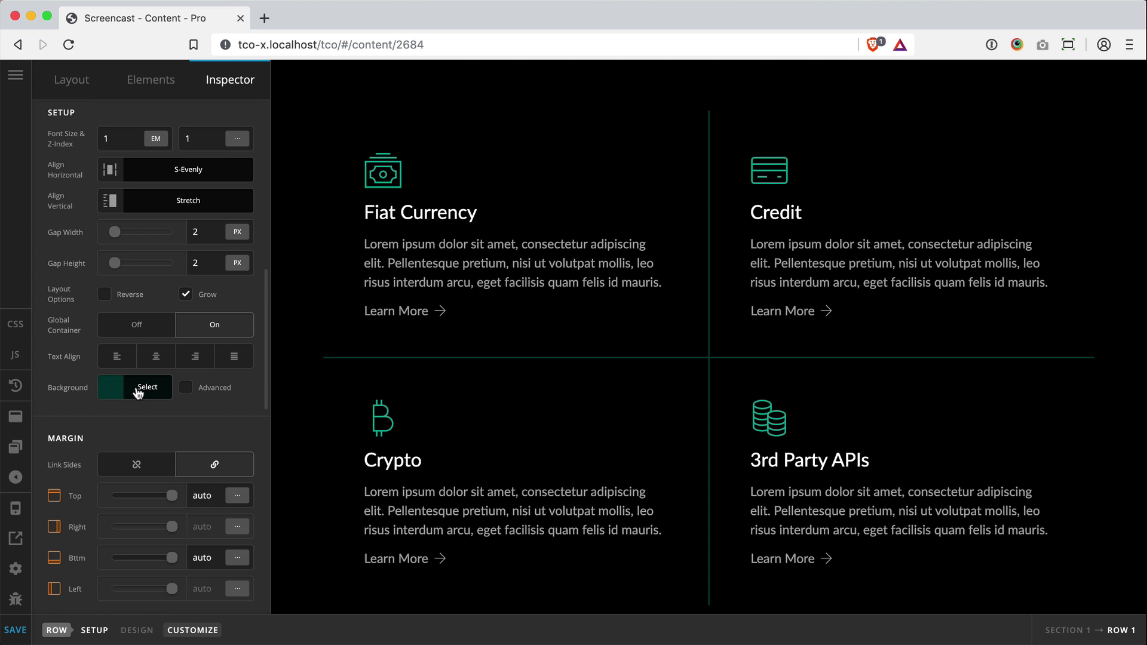
double_click(208, 232)
text(0)
double_click(207, 263)
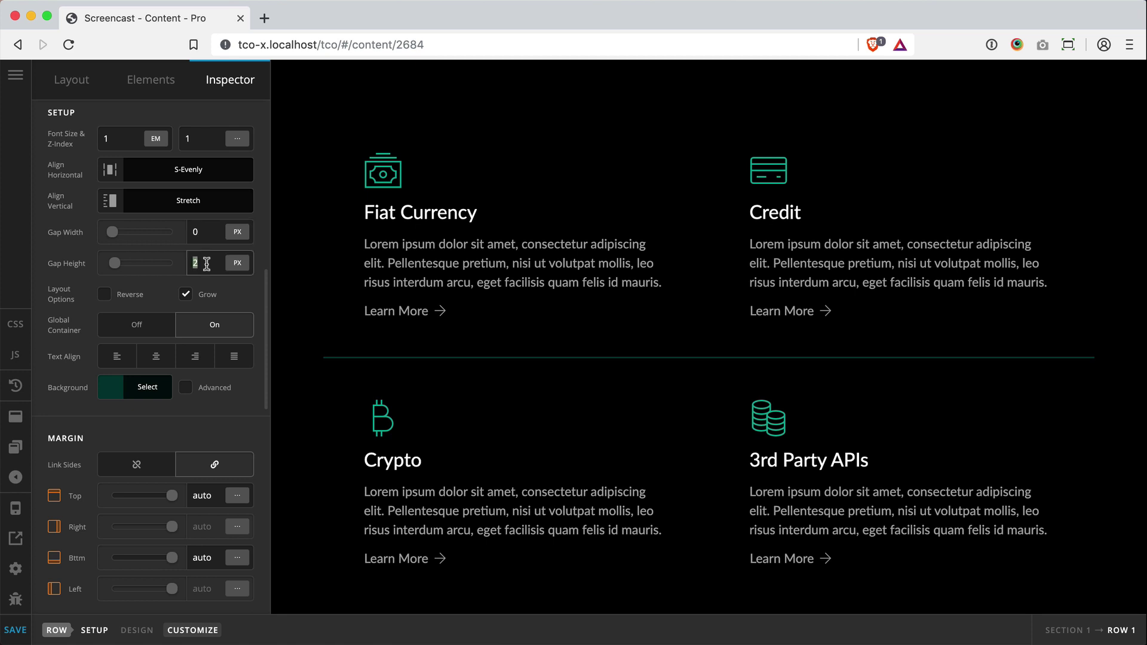
text(0)
double_click(207, 263)
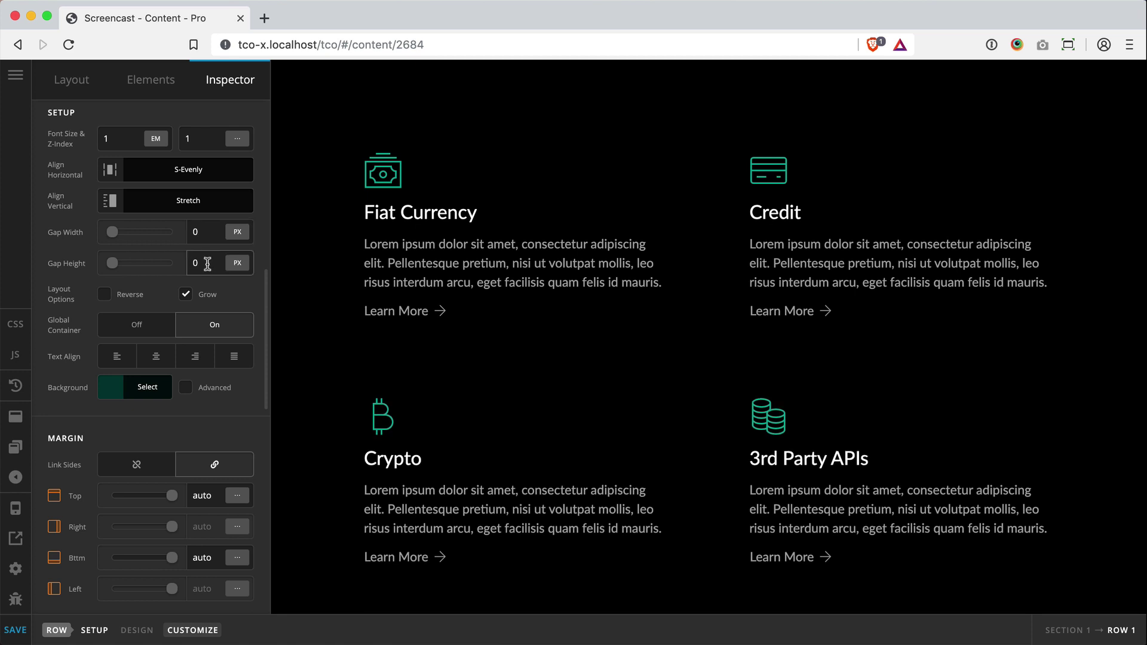
text(2)
double_click(208, 232)
text(2)
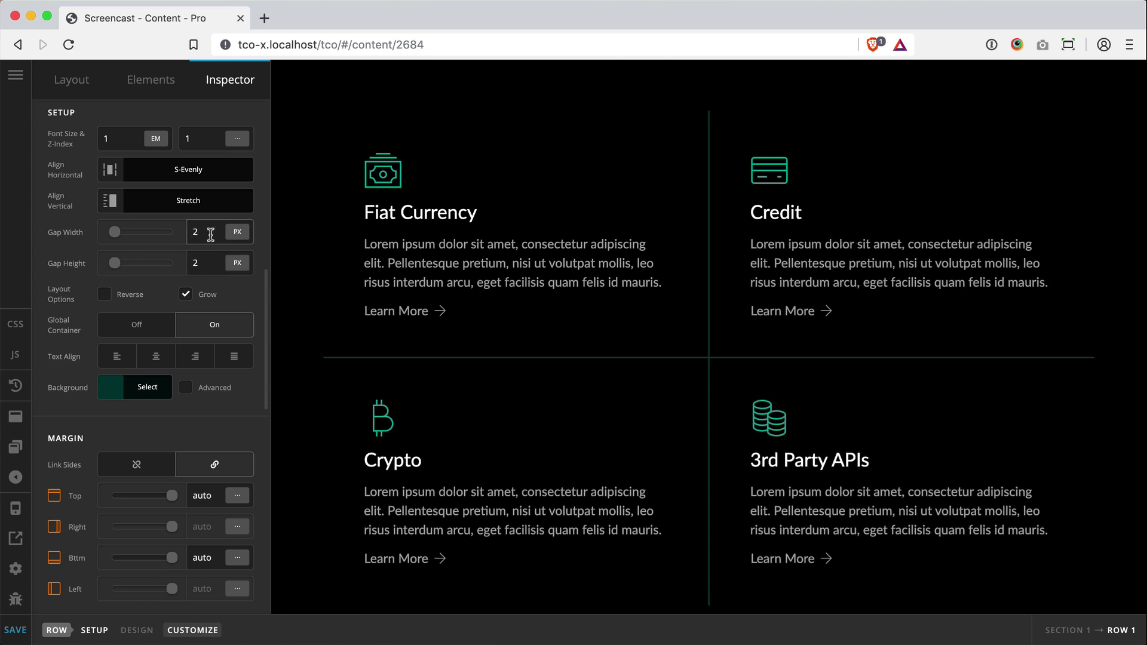
click(146, 388)
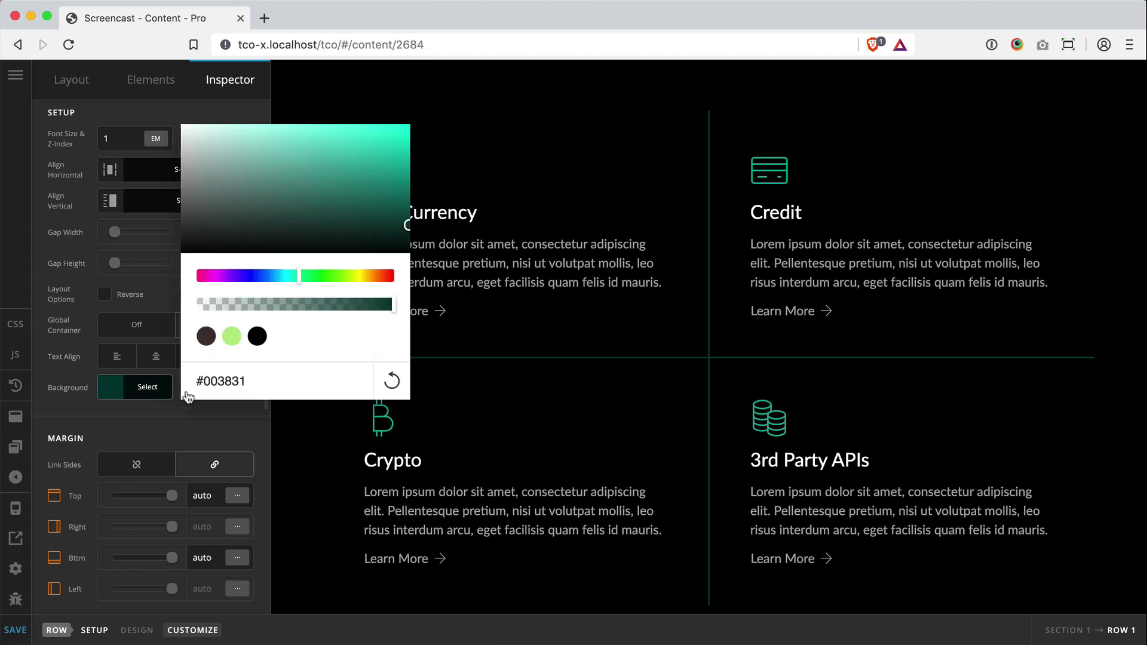
double_click(245, 383)
key(super+c)
drag(327, 280, 266, 280)
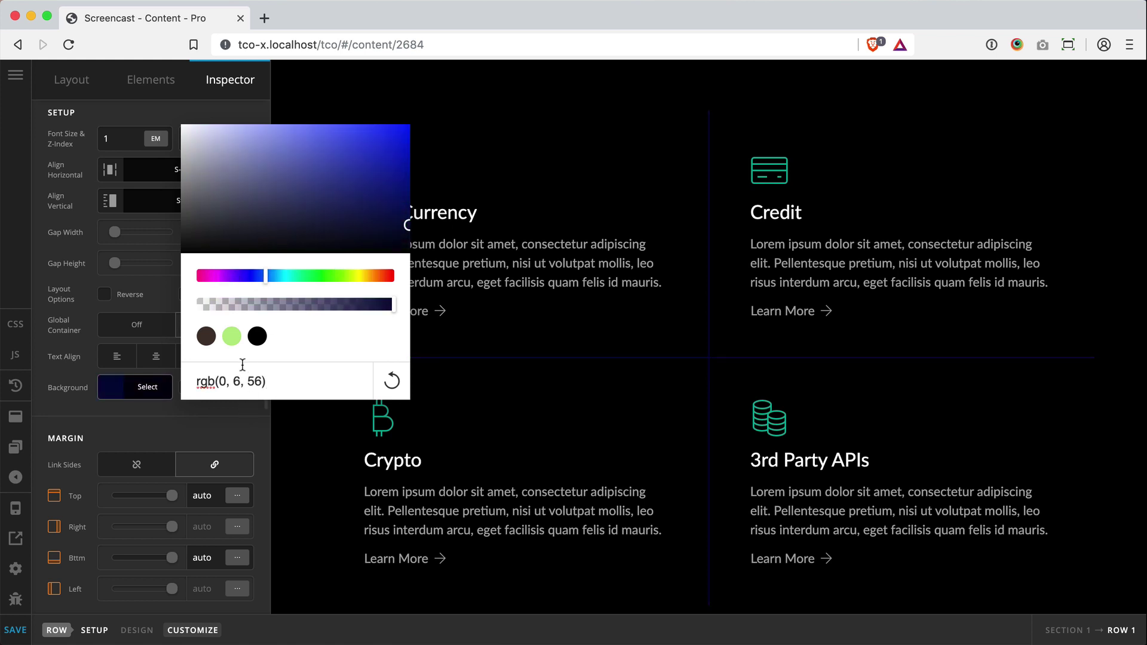
triple_click(243, 382)
key(super+v)
click(145, 390)
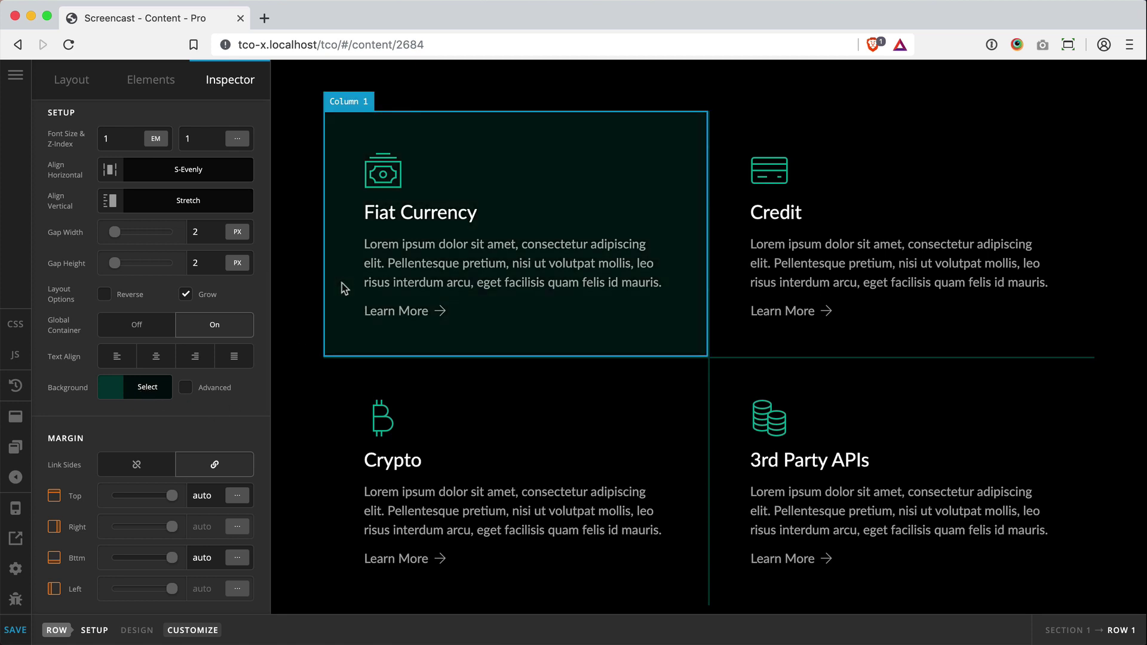
drag(1144, 257, 997, 268)
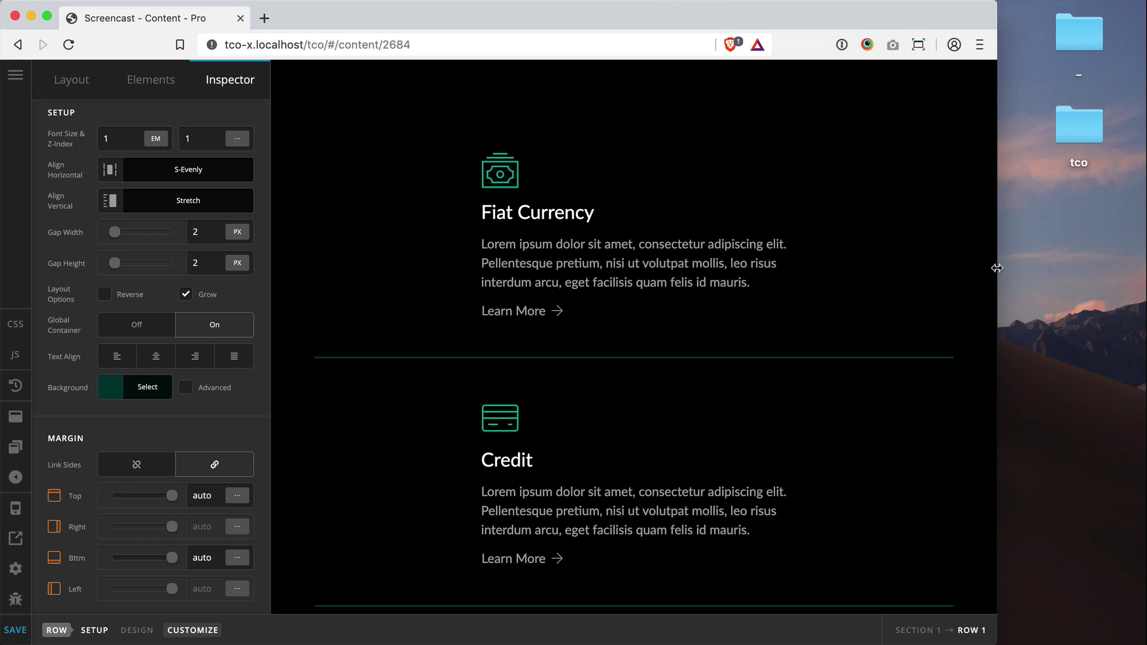
drag(998, 268, 1142, 301)
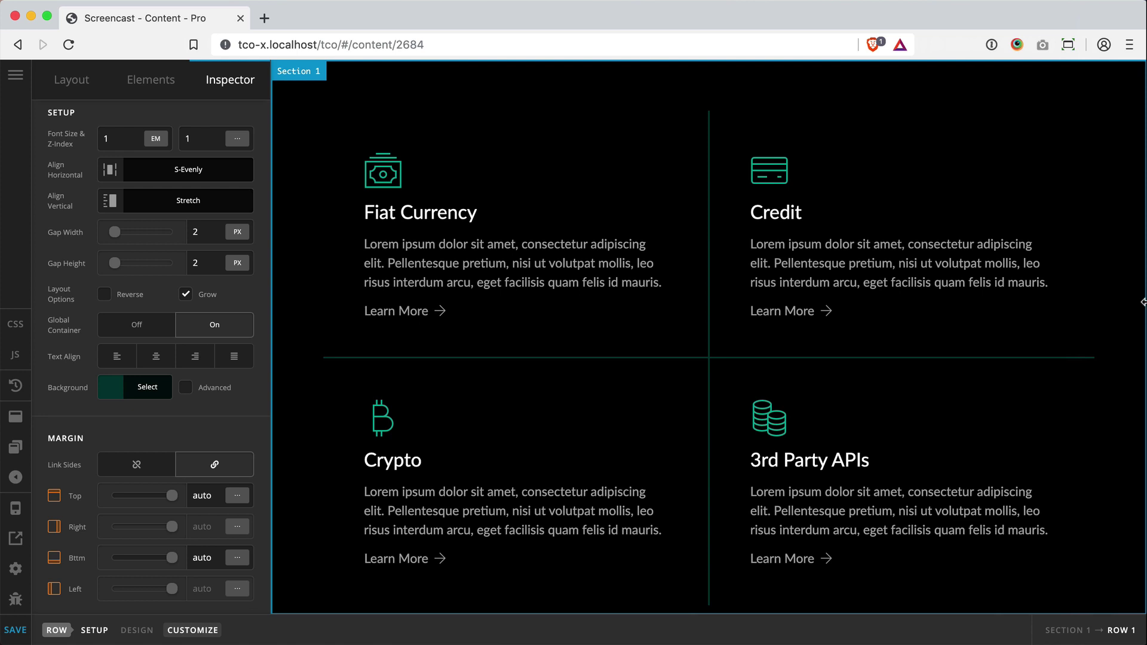
double_click(204, 236)
text(4)
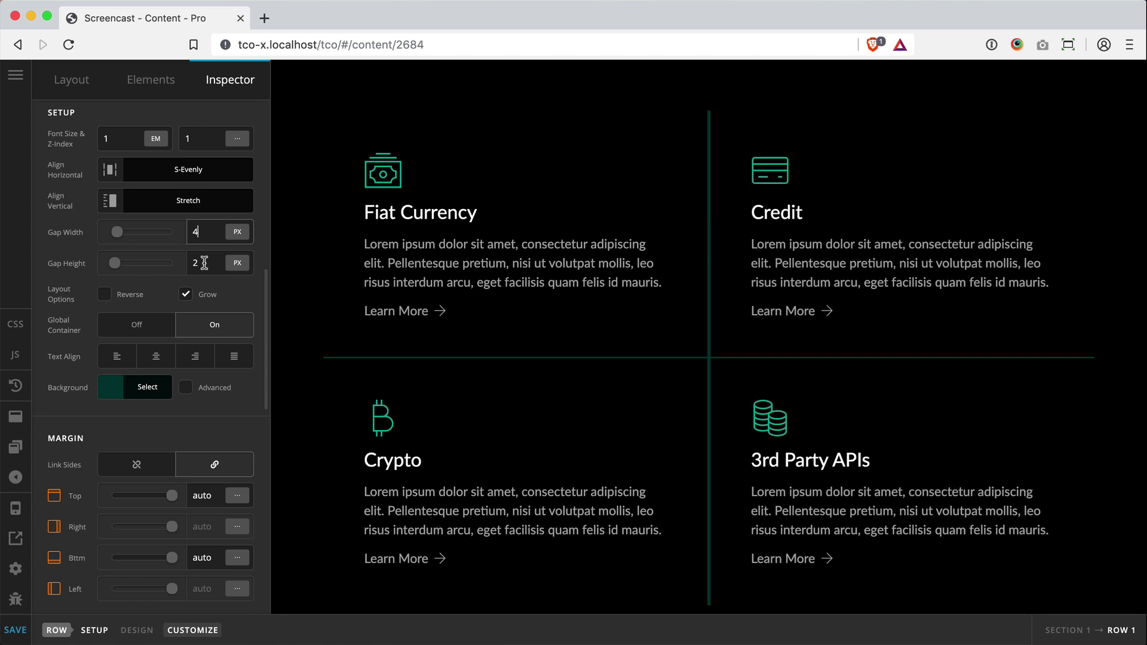
double_click(205, 262)
text(4)
double_click(203, 263)
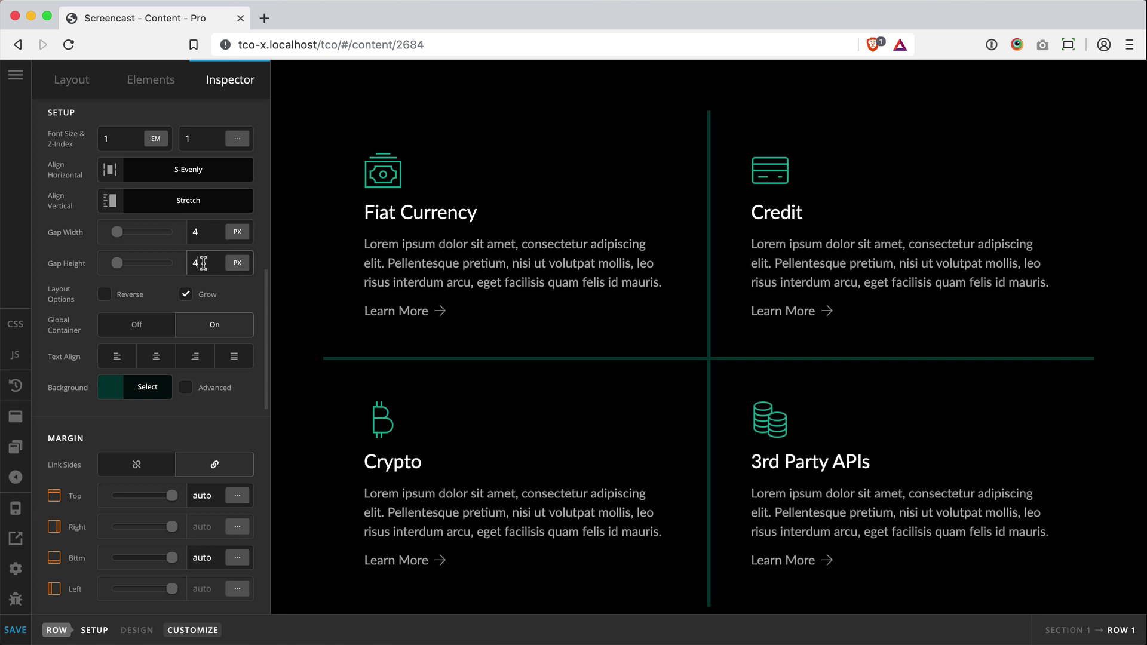
text(2)
double_click(204, 231)
text(2)
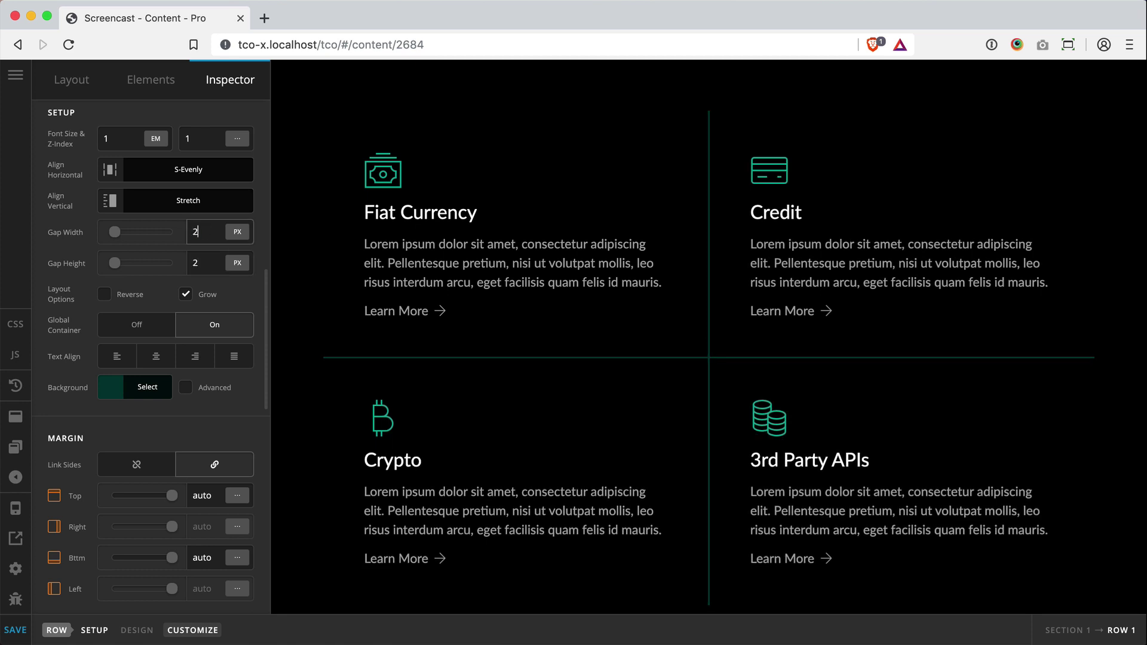
click(340, 295)
click(132, 454)
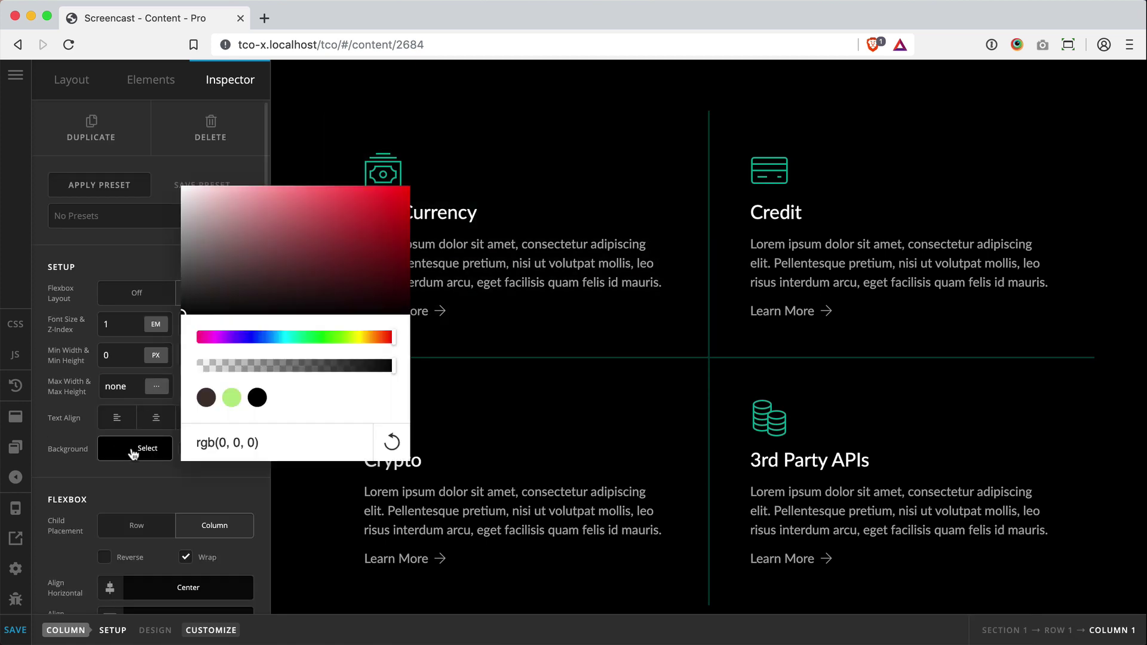
drag(366, 366, 183, 375)
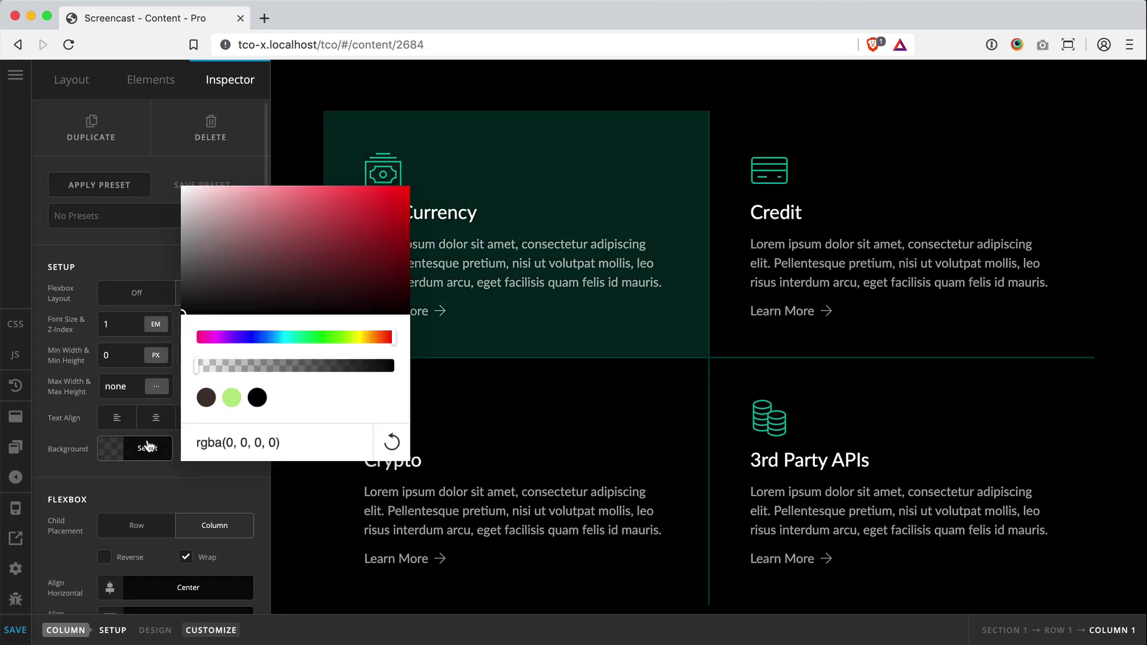
click(146, 451)
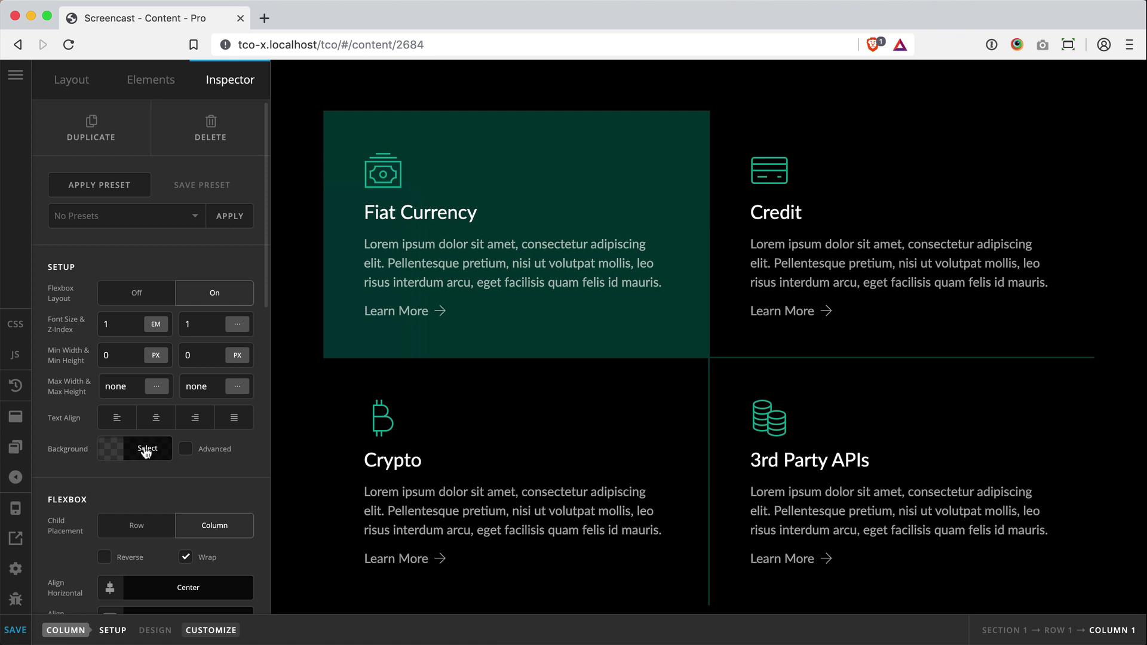
click(146, 452)
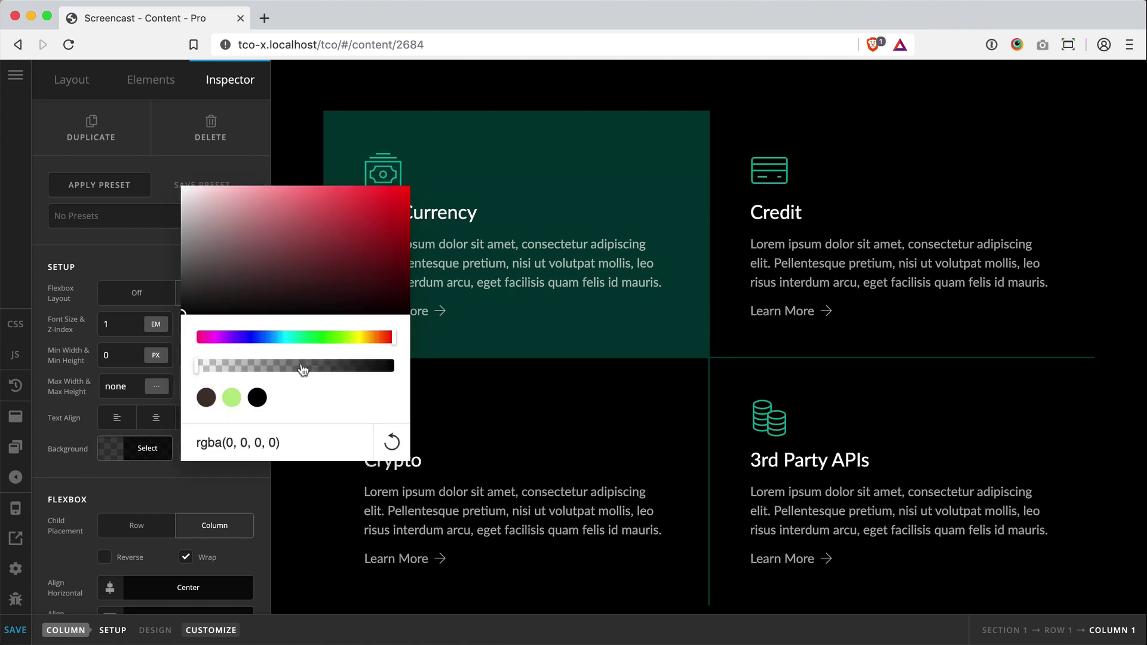
click(302, 365)
click(257, 397)
click(136, 454)
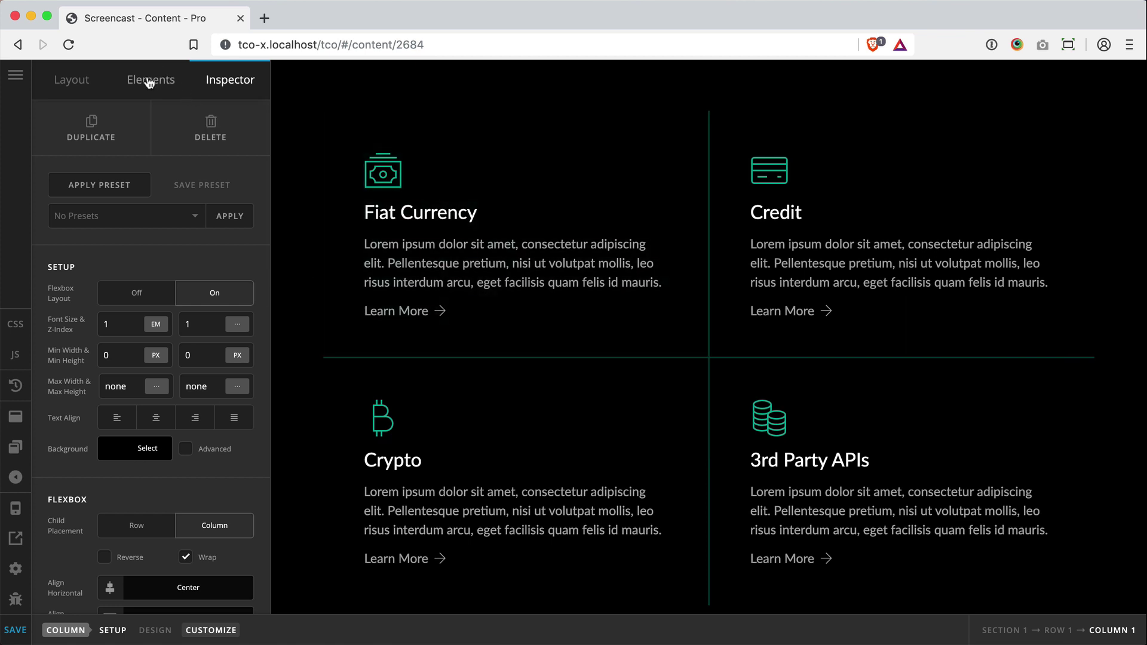
Set Row 1's linked padding to 2 px and check the framed grid at a narrow width.
click(1058, 631)
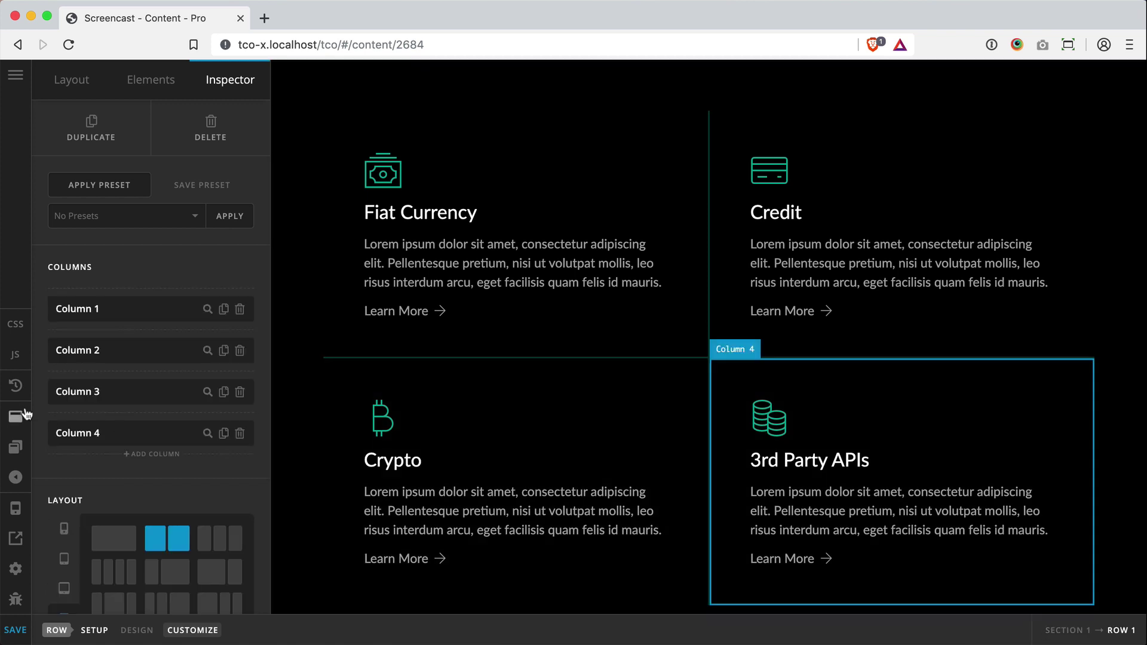
scroll(177, 482, down, 10)
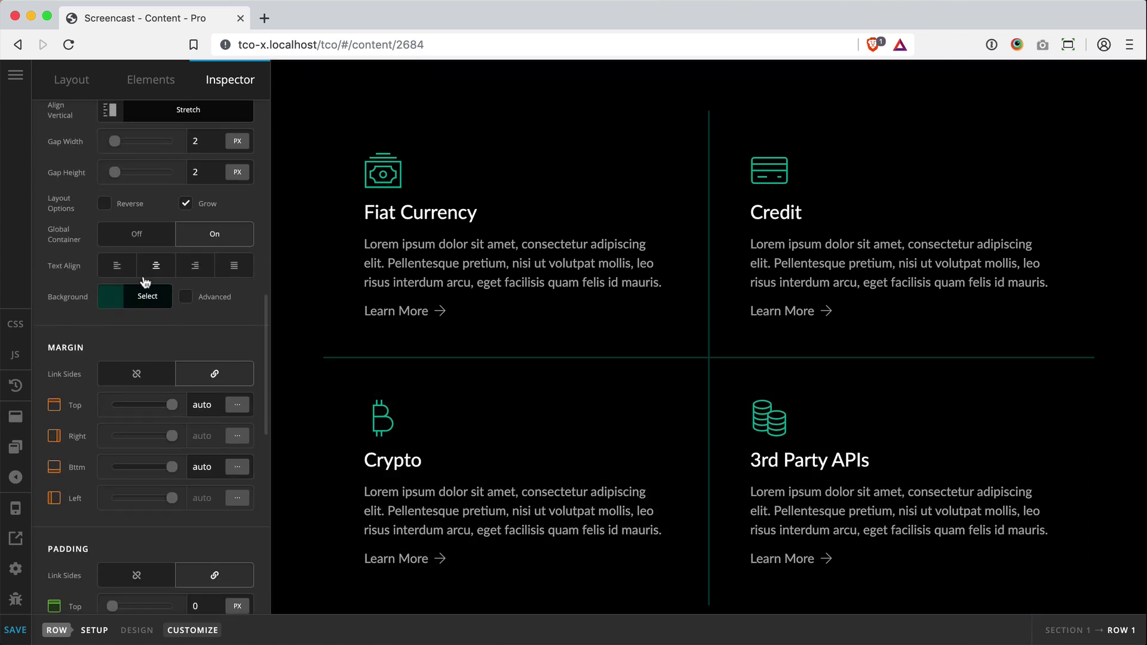
scroll(147, 297, down, 5)
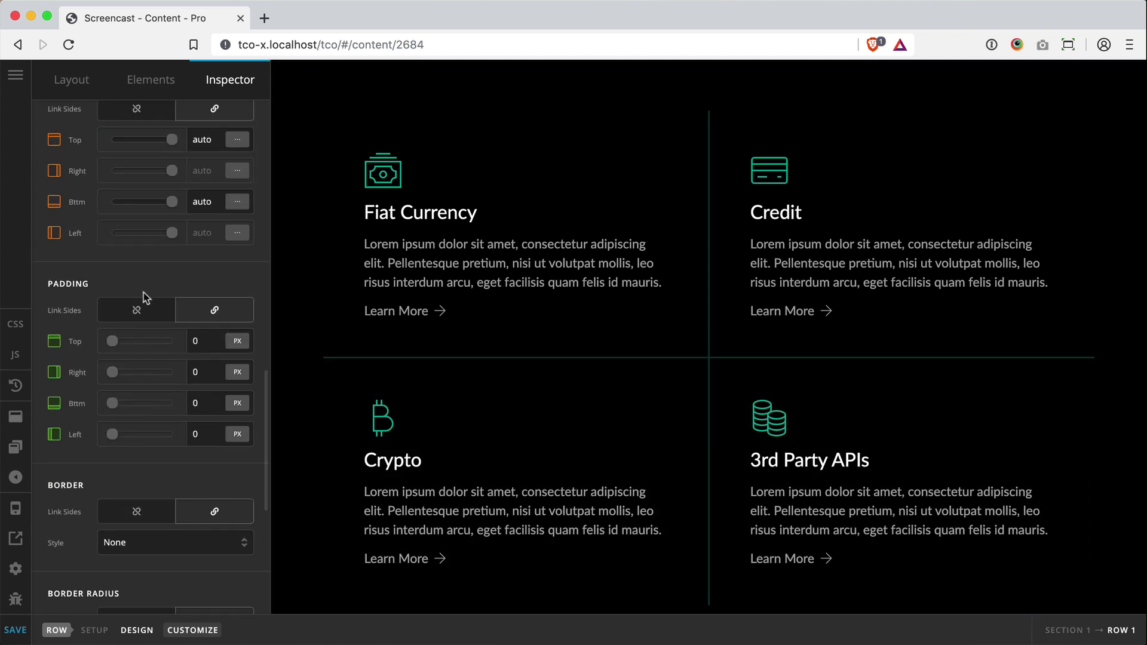
click(211, 344)
text(2)
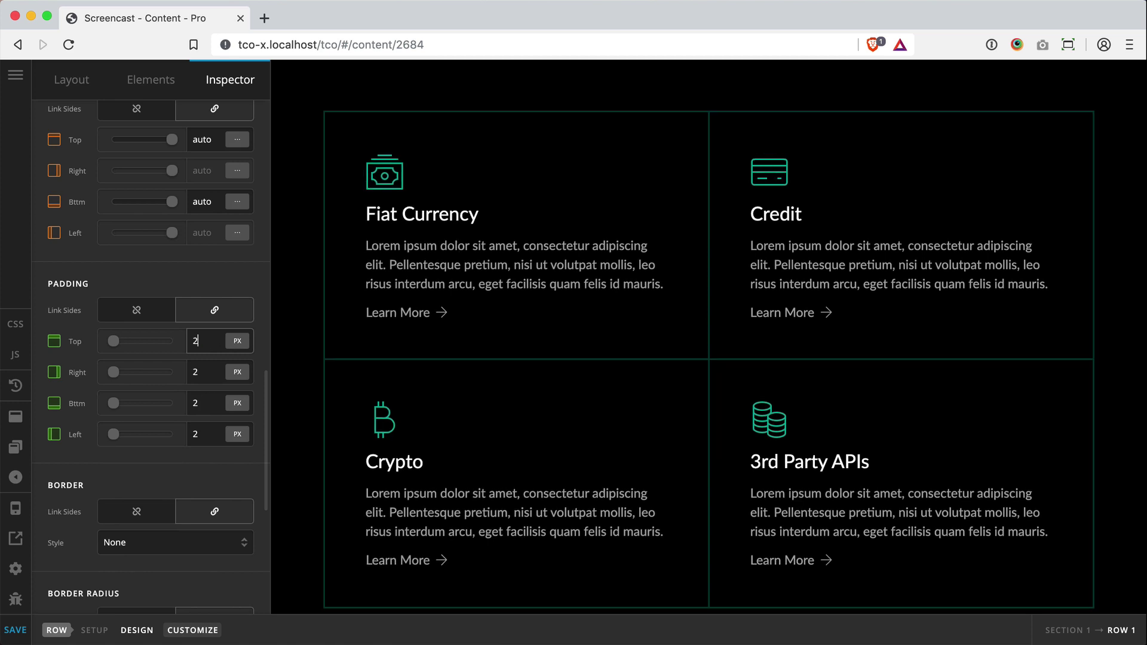
drag(1144, 324, 1143, 379)
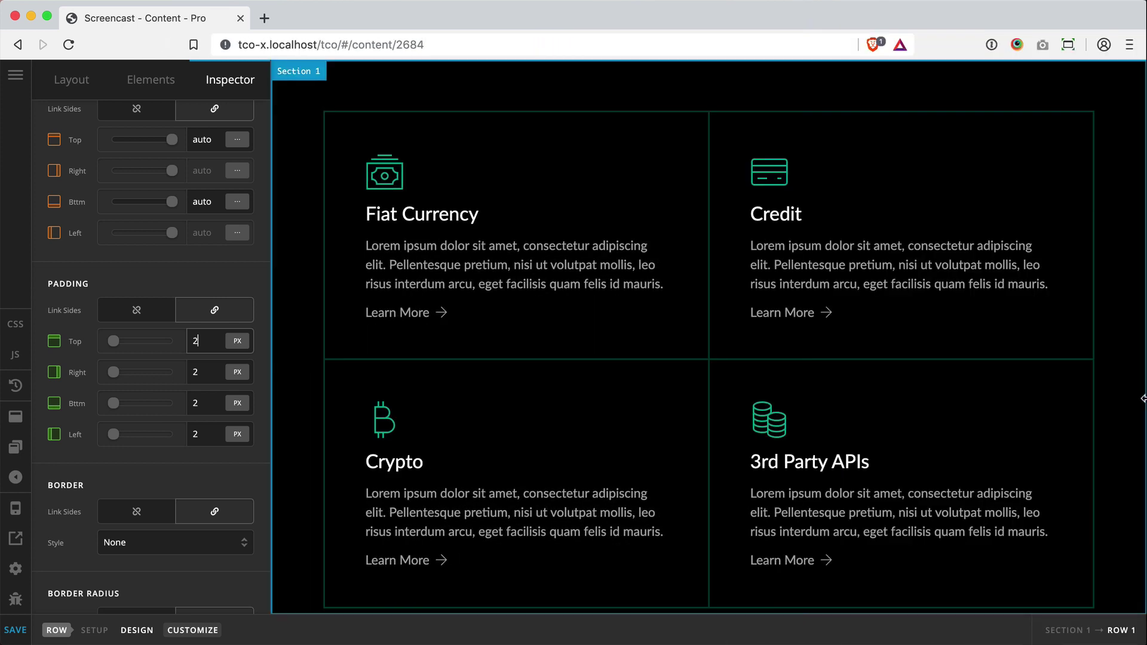